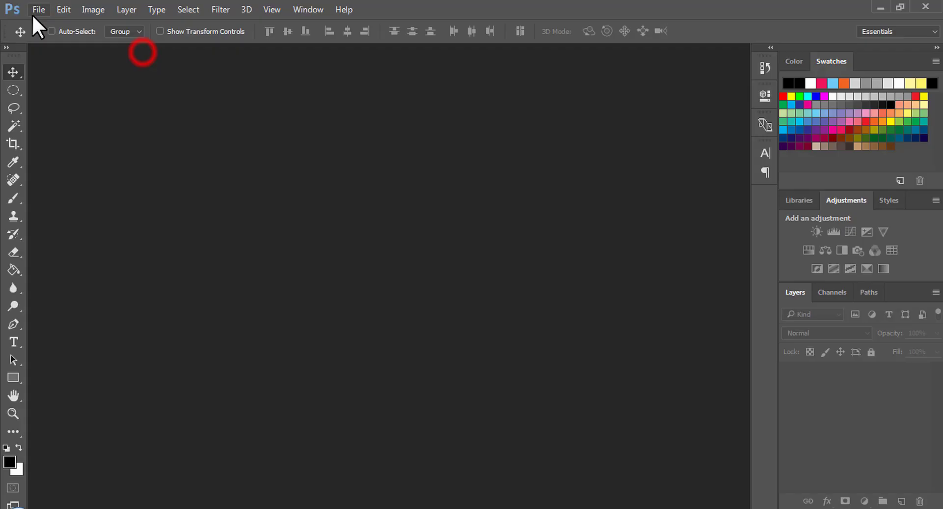
Create a new blank 2100 × 1600 px document
click(36, 13)
click(50, 25)
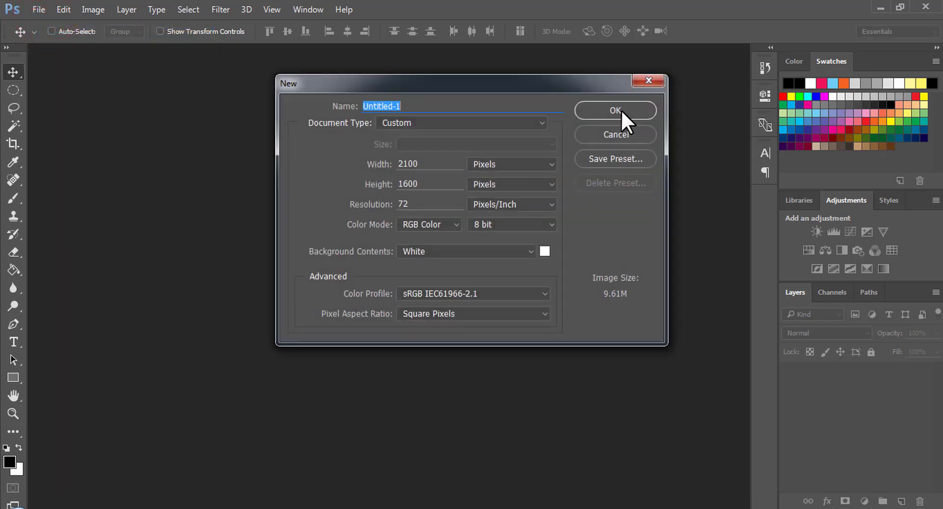
click(621, 110)
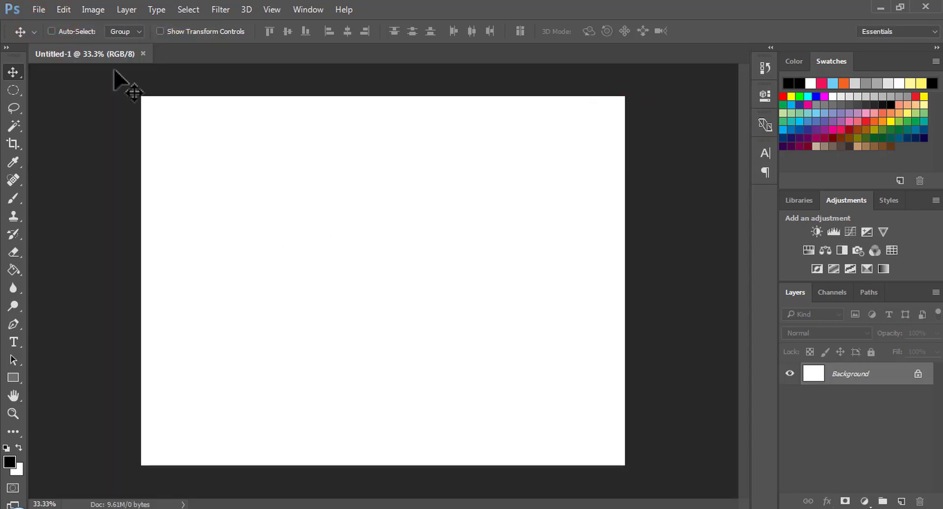
Open the beach photo, return to Untitled-1 and pick the Type tool
click(175, 62)
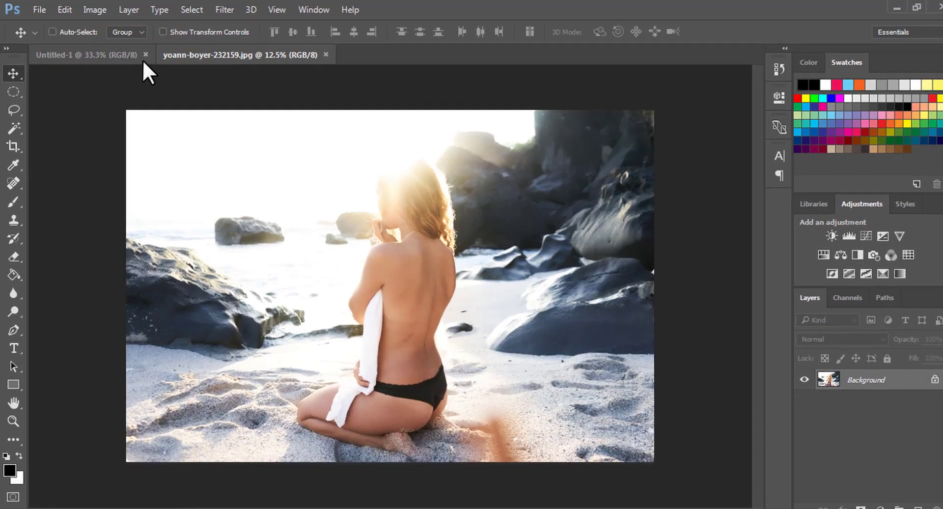
click(123, 54)
click(18, 455)
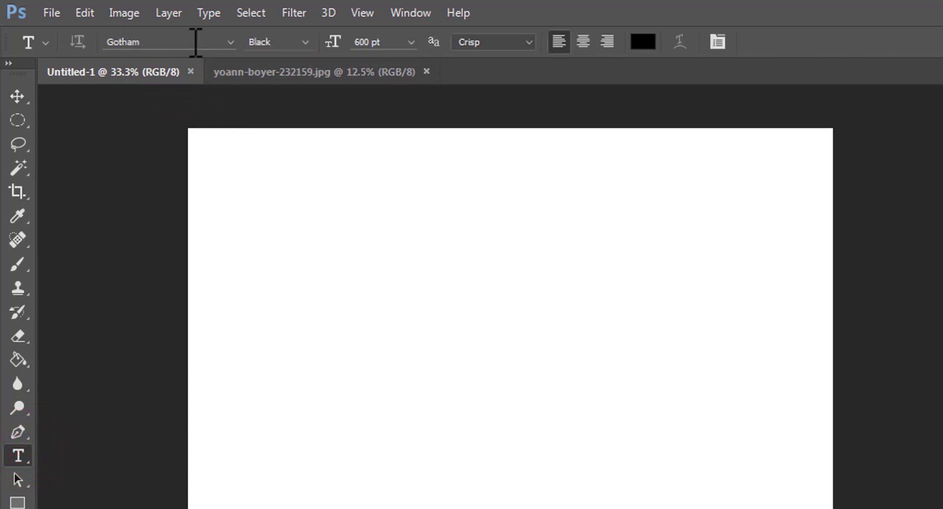
Type a black Gotham Black letter B in a text box on the canvas
click(282, 41)
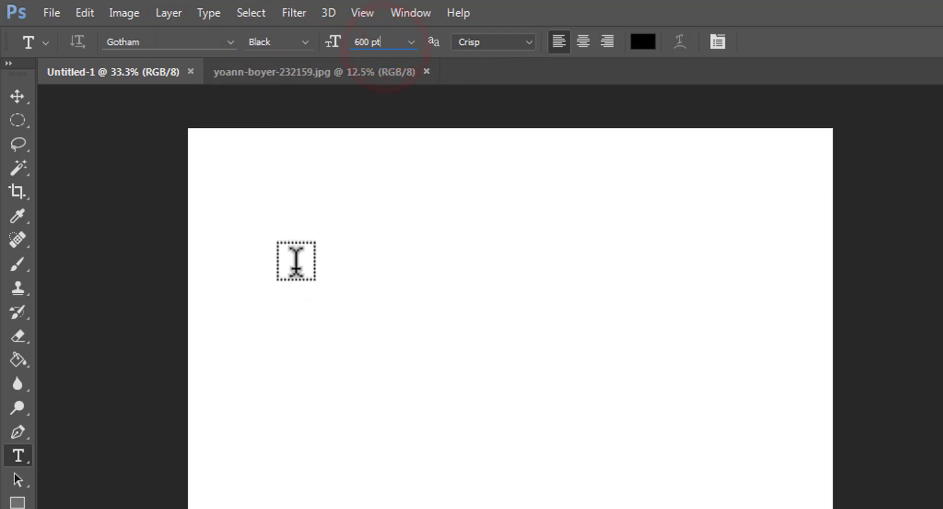
mouse_move(288, 256)
mouse_down()
mouse_move(686, 508)
mouse_move(722, 504)
mouse_up()
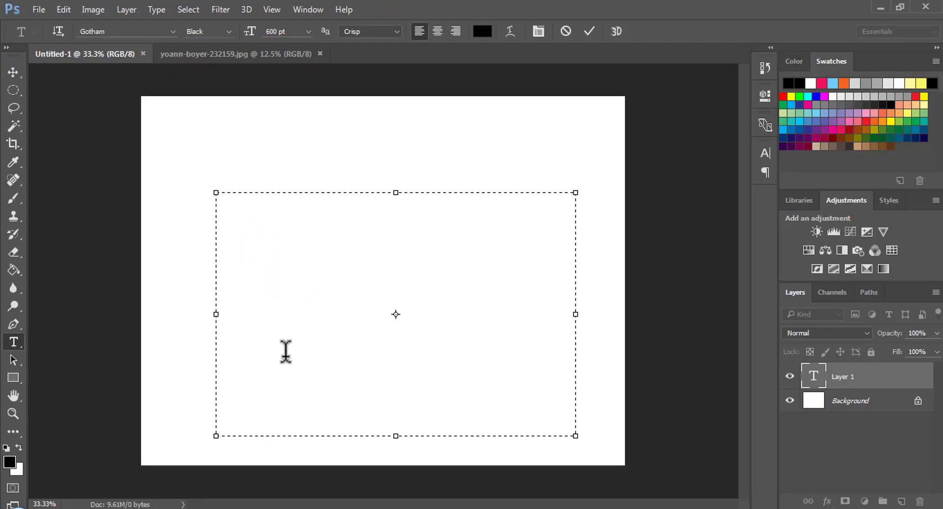
text(B)
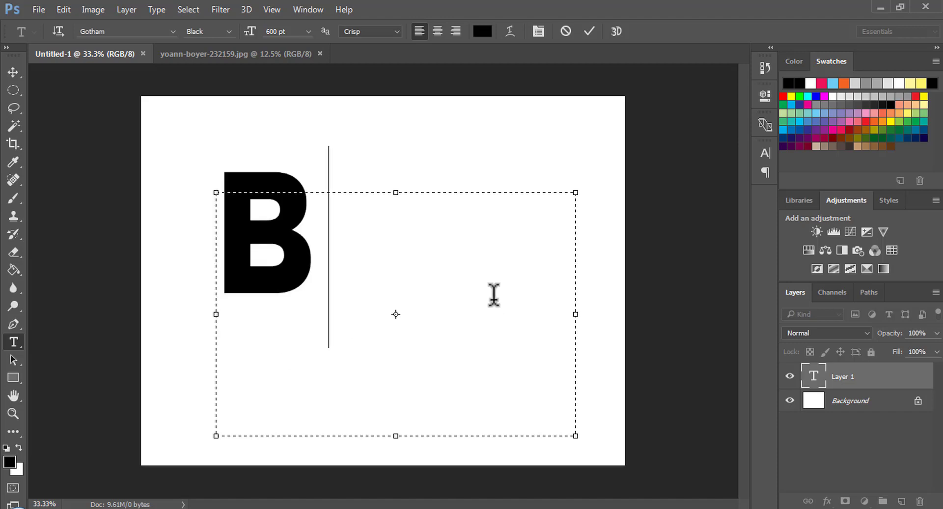
drag(576, 436, 572, 434)
drag(502, 402, 367, 314)
click(588, 30)
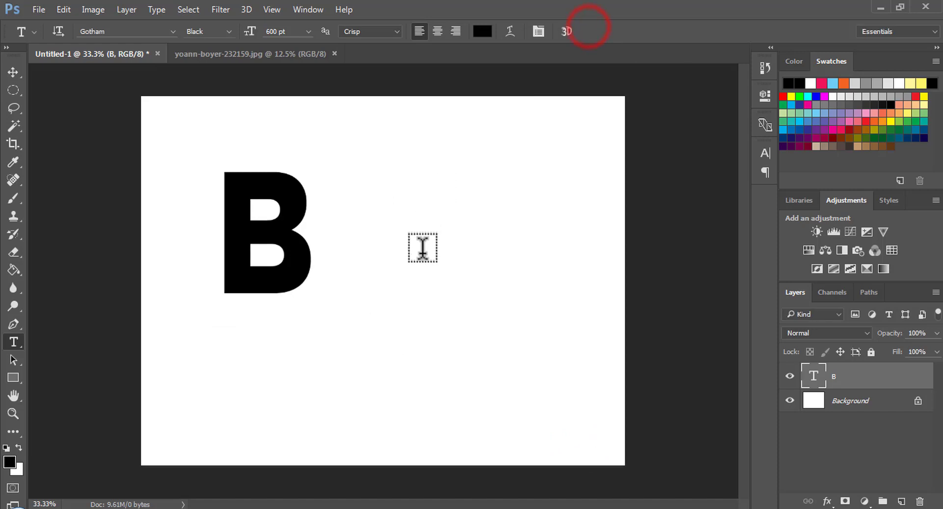
Centre the B and scale it to about 201% with Free Transform
key(v)
mouse_move(285, 247)
mouse_down()
mouse_move(351, 258)
mouse_move(357, 250)
mouse_up()
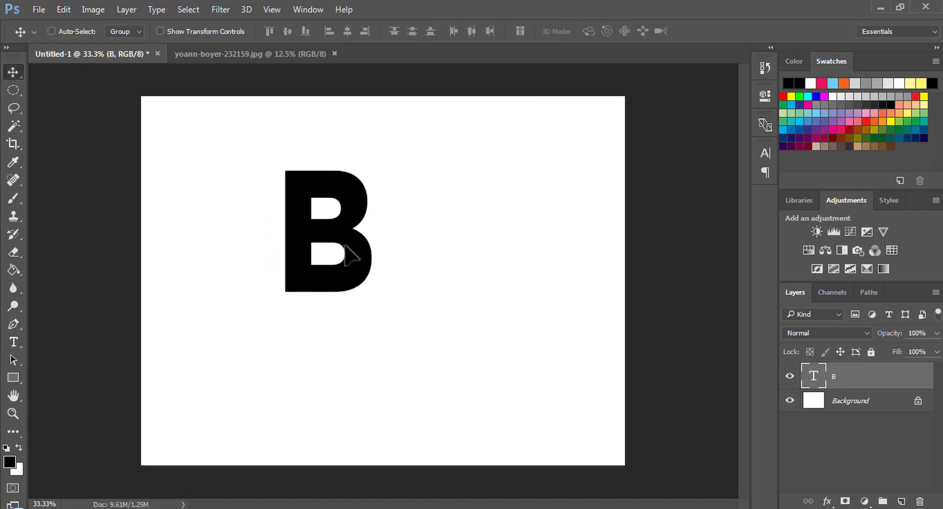
click(63, 6)
click(149, 259)
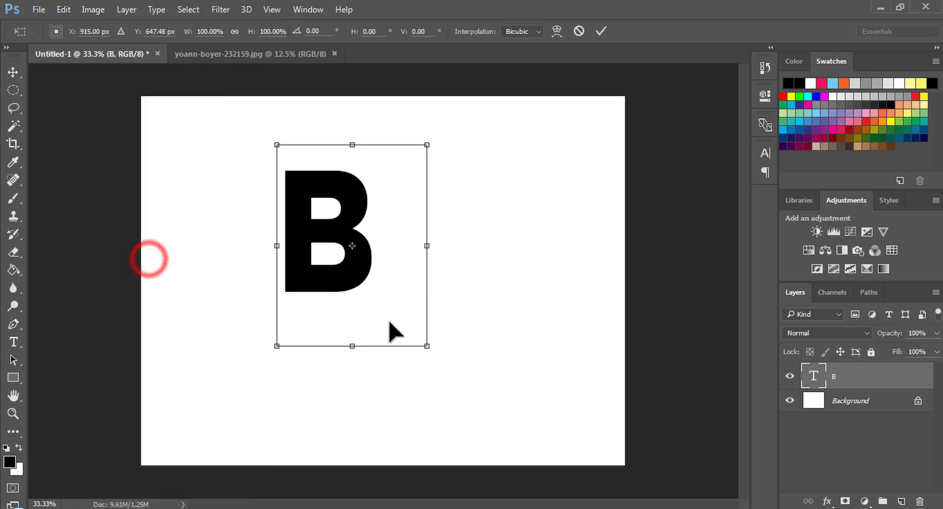
mouse_move(427, 347)
mouse_down()
mouse_move(671, 485)
mouse_move(660, 480)
mouse_up()
drag(476, 303, 496, 256)
click(598, 33)
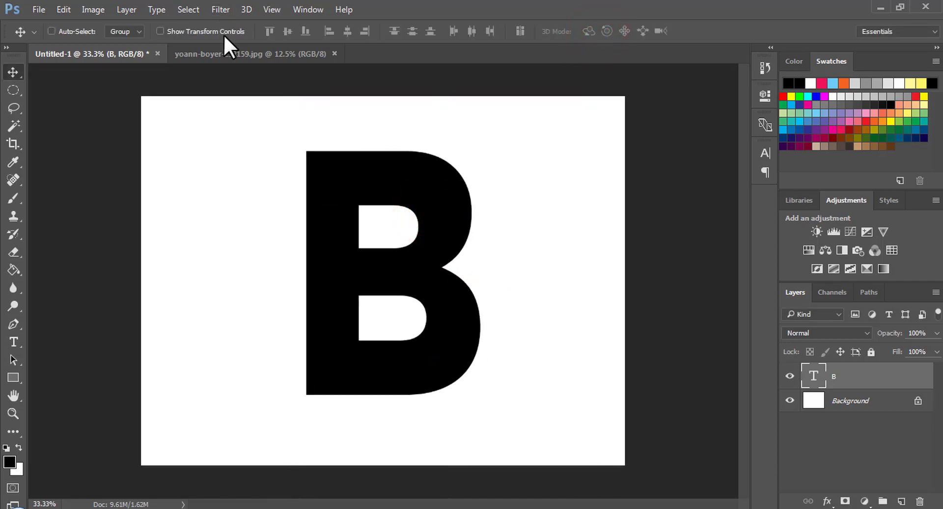
Bring the beach photo into Untitled-1 as a new layer and zoom out
click(228, 52)
mouse_move(342, 216)
mouse_down()
mouse_move(115, 57)
mouse_move(268, 206)
mouse_up()
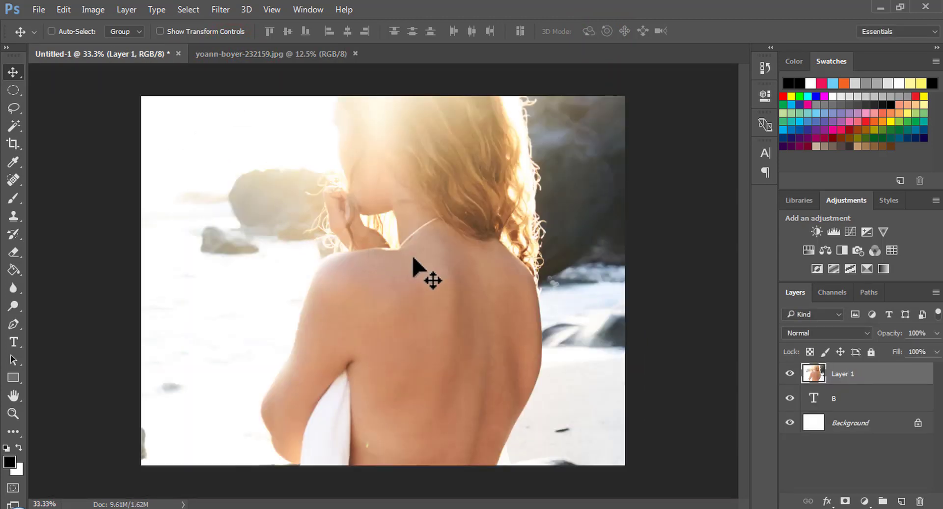
drag(412, 258, 426, 284)
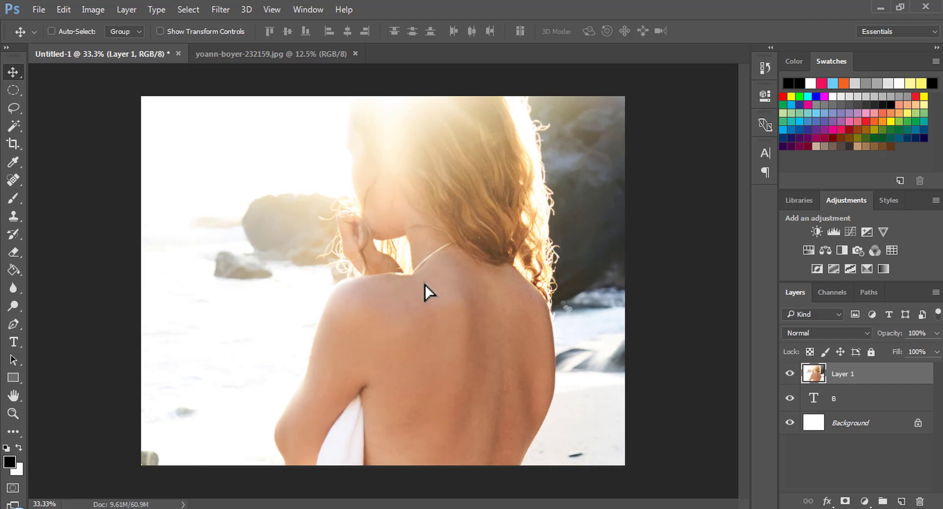
key(ctrl+minus)
key(ctrl+minus)
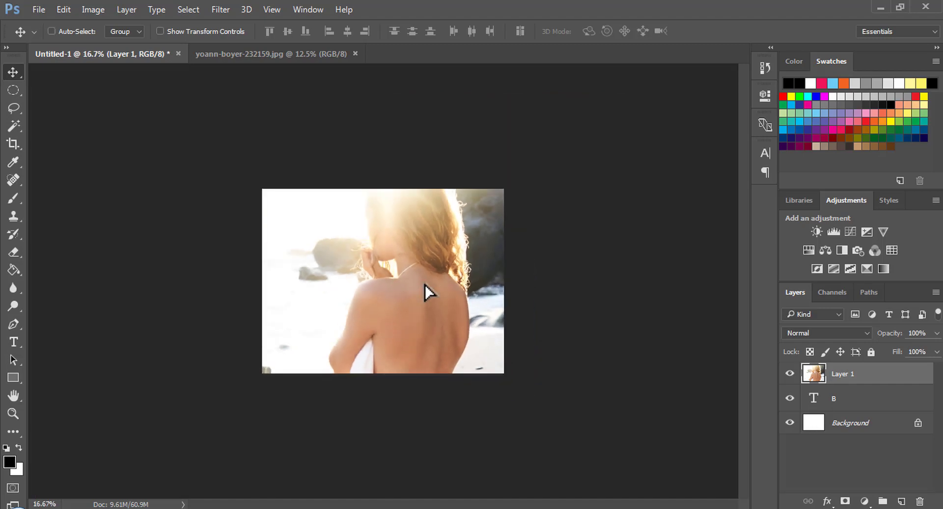
key(ctrl+minus)
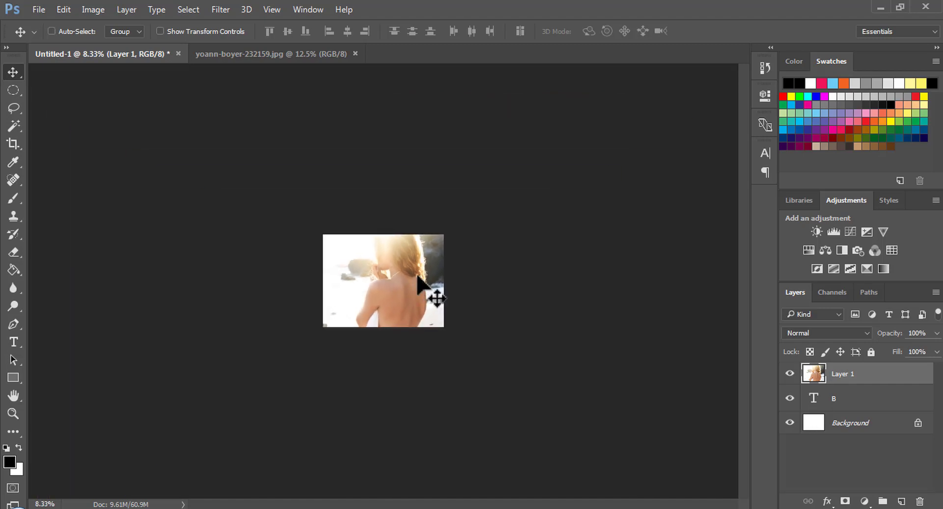
Free Transform the photo down to fit inside the page and reposition it
click(64, 9)
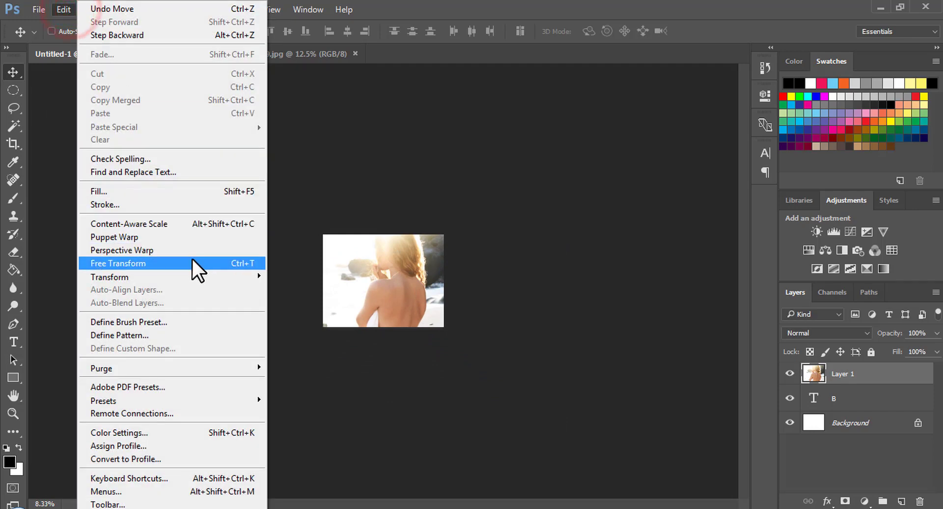
click(193, 263)
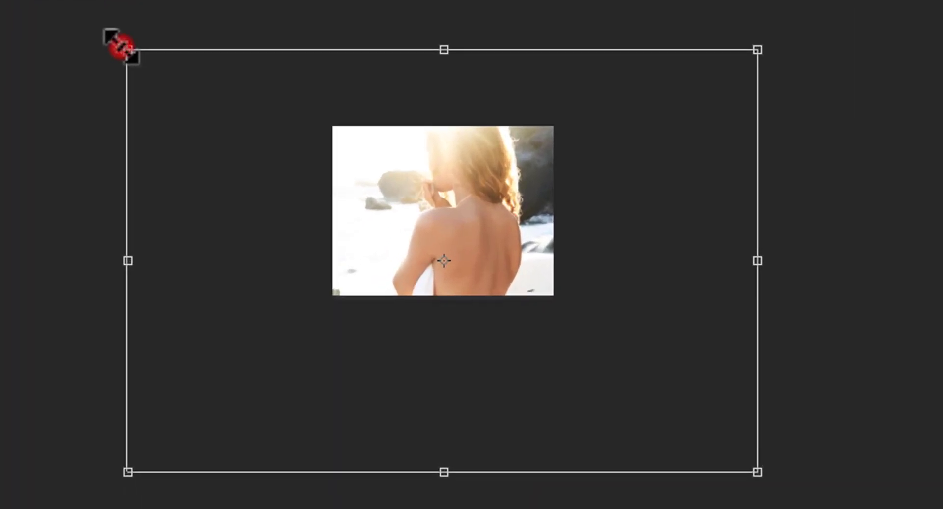
mouse_move(120, 46)
mouse_down()
mouse_move(522, 308)
mouse_move(341, 152)
mouse_up()
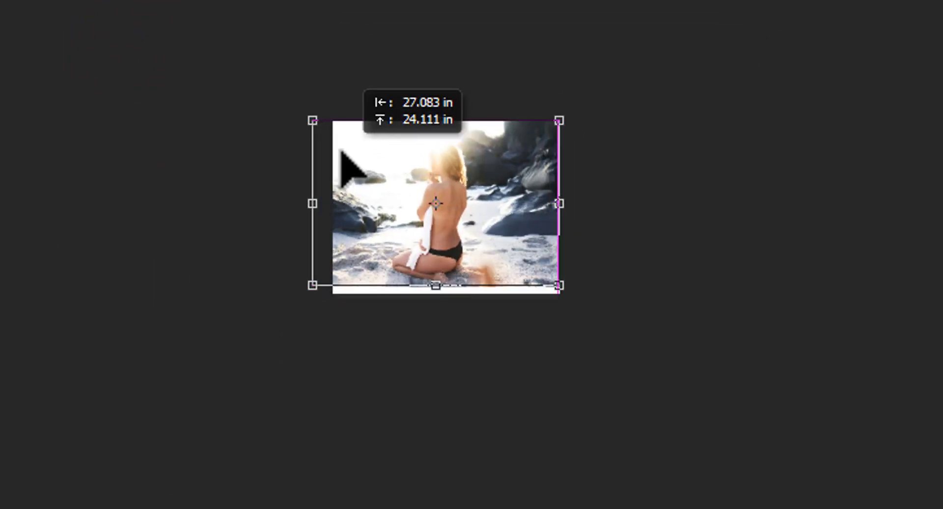
drag(312, 119, 371, 159)
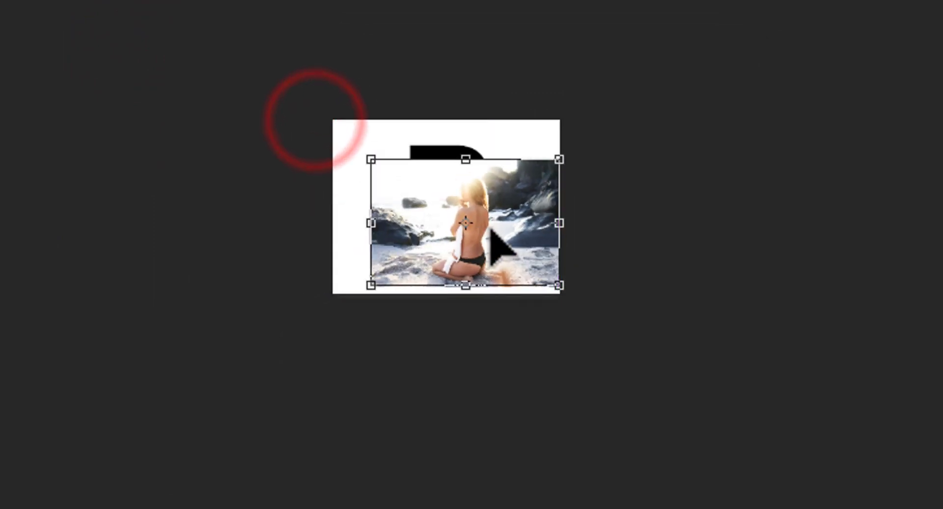
drag(491, 231, 472, 215)
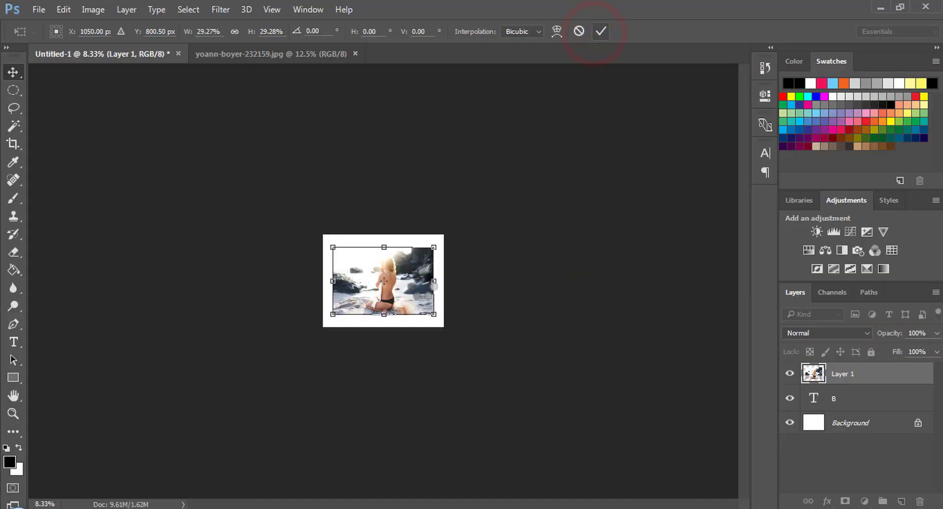
Commit the photo's size, then clip Layer 1 into the B and nudge it into place
click(600, 31)
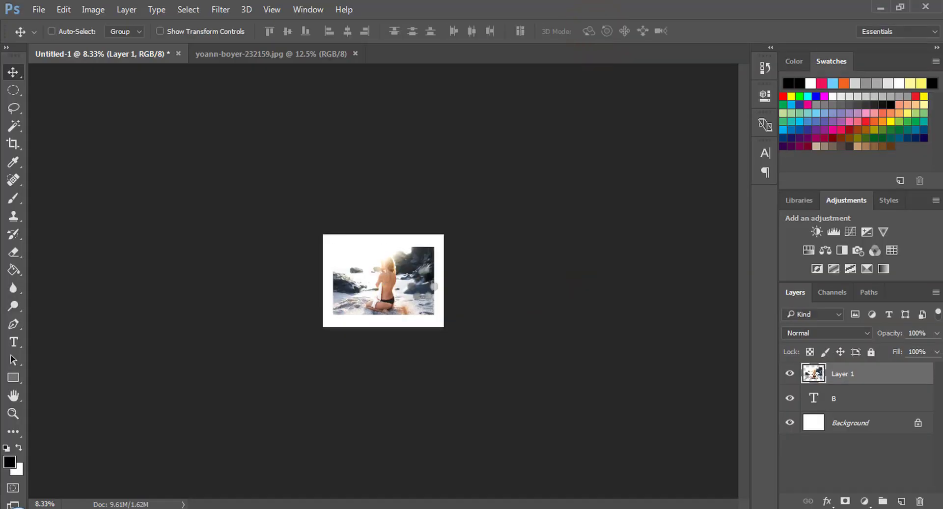
key(ctrl+0)
mouse_move(423, 281)
mouse_down()
mouse_move(395, 326)
mouse_move(393, 279)
mouse_up()
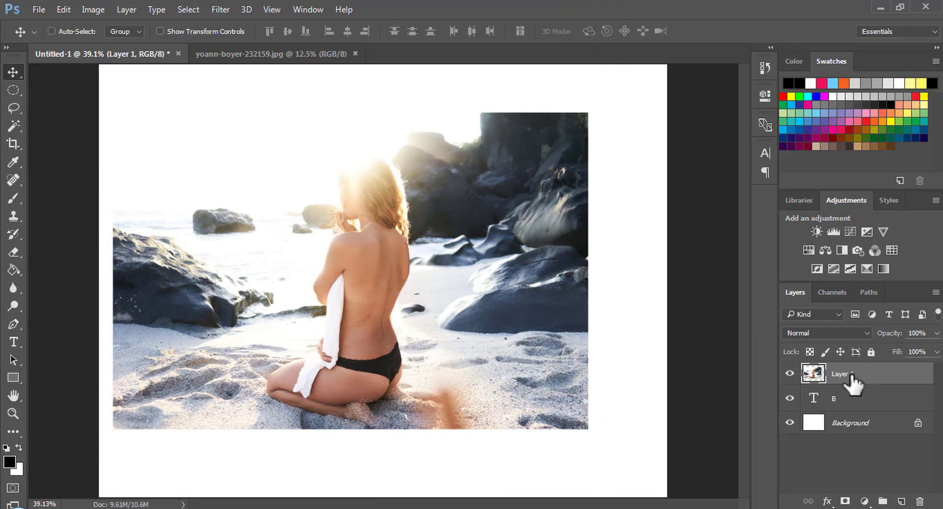
right_click(846, 378)
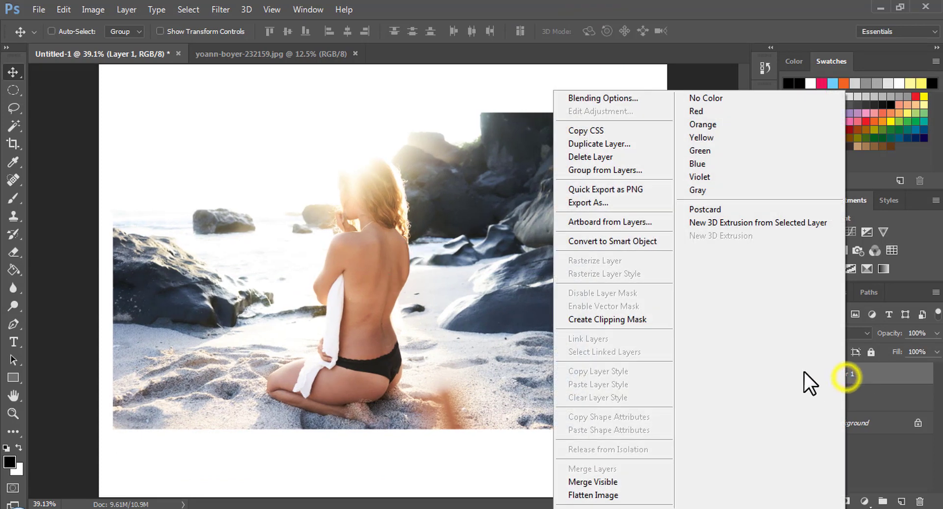
click(609, 322)
mouse_move(437, 301)
mouse_down()
mouse_move(432, 313)
mouse_move(432, 305)
mouse_up()
Give the B layer a 5 px black Inside stroke
right_click(841, 393)
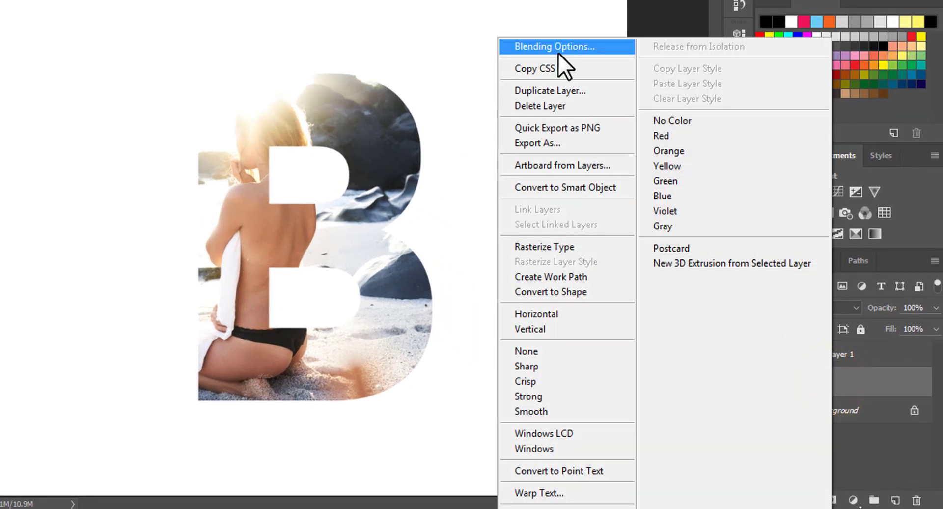
click(565, 48)
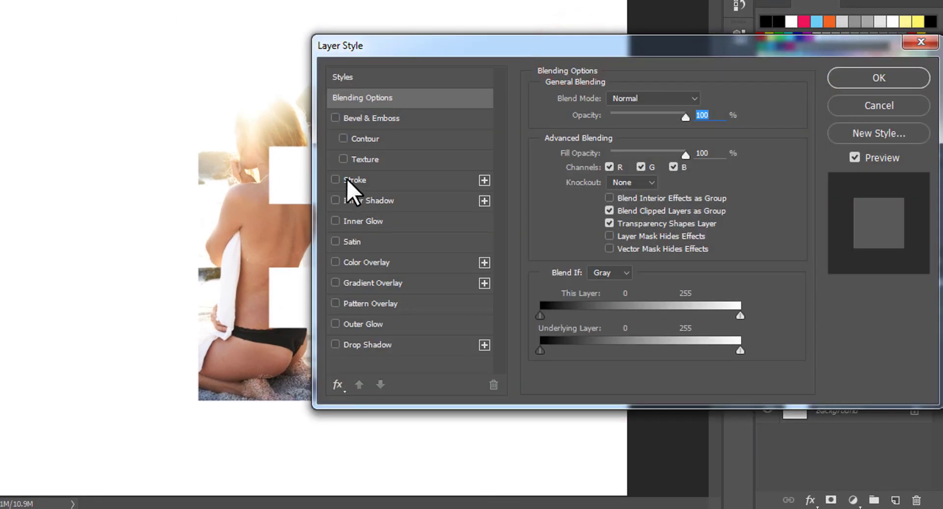
click(338, 179)
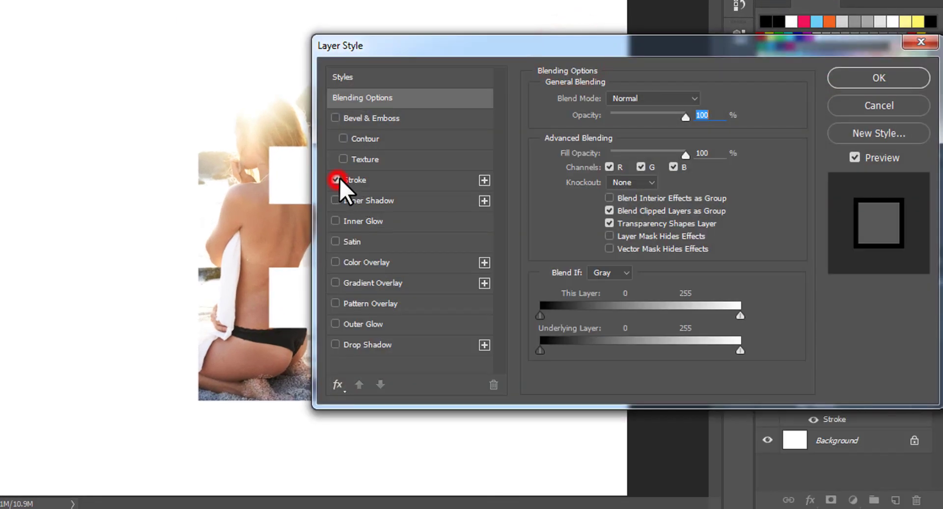
double_click(688, 96)
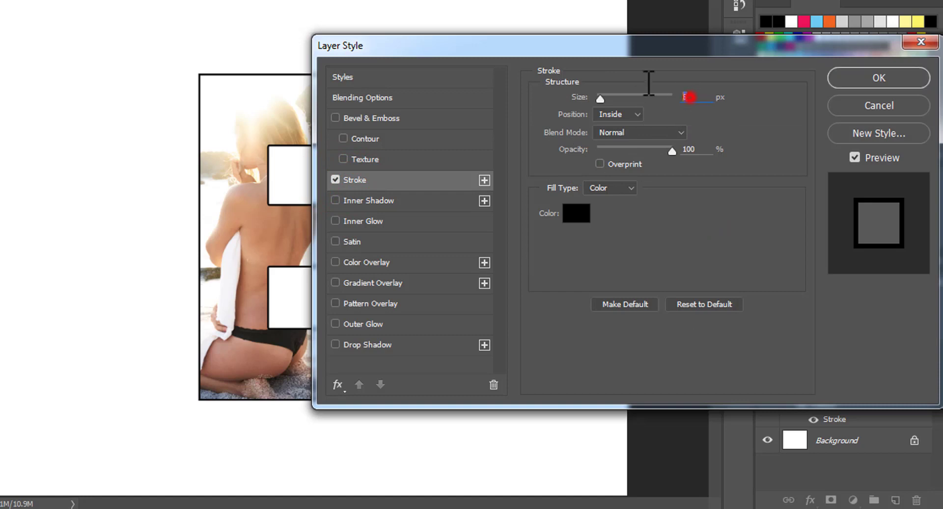
text(5)
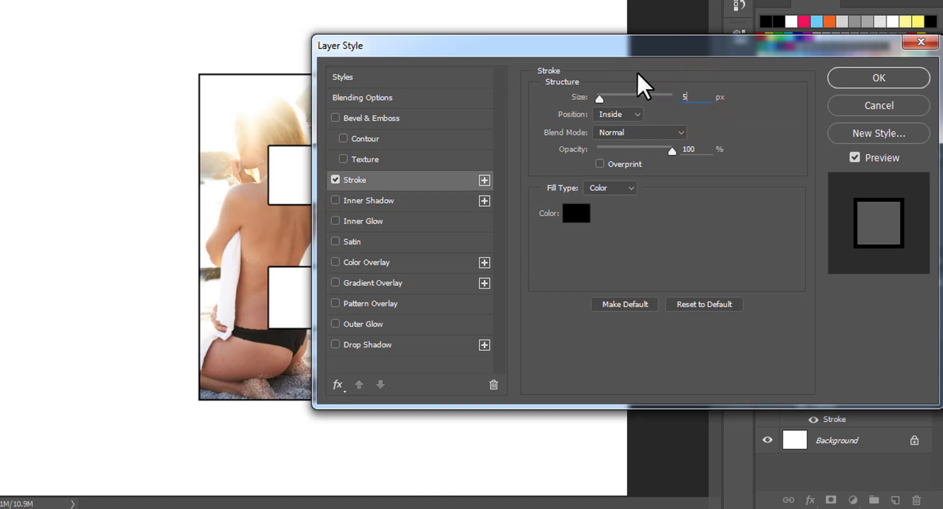
click(628, 113)
click(619, 136)
Add a drop shadow at 120° with 15 px distance, 15 spread and 15 px size
click(347, 344)
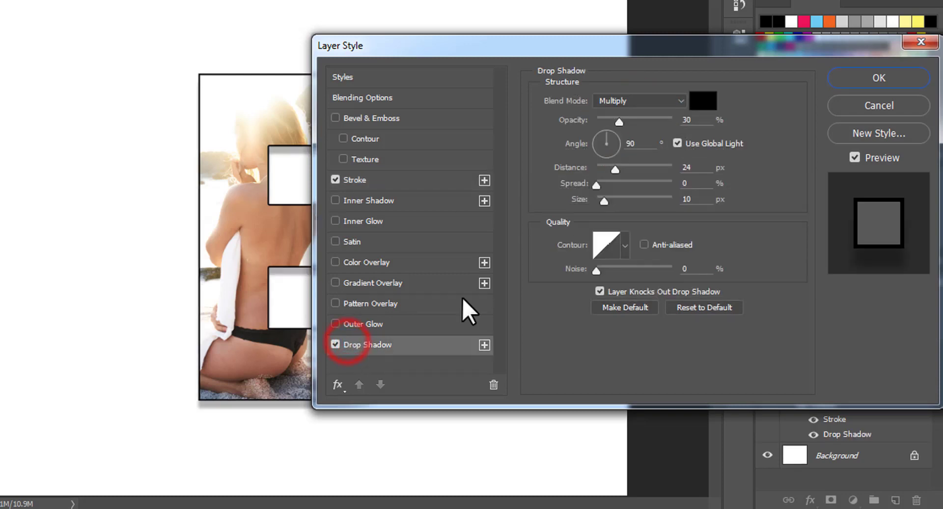
double_click(700, 167)
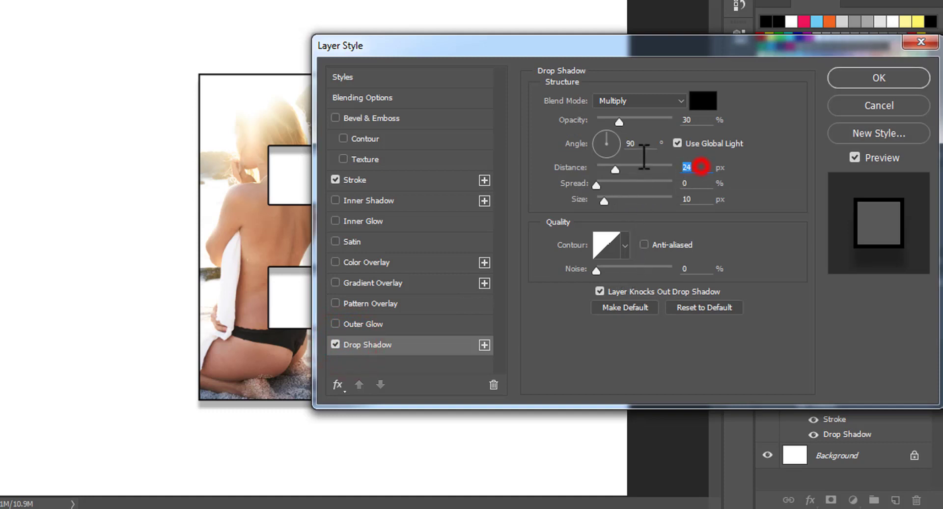
text(25)
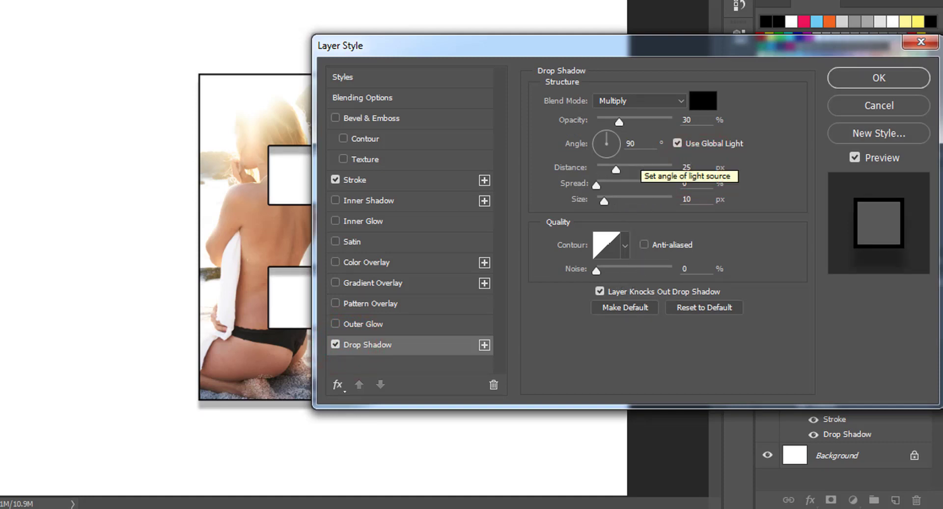
double_click(693, 198)
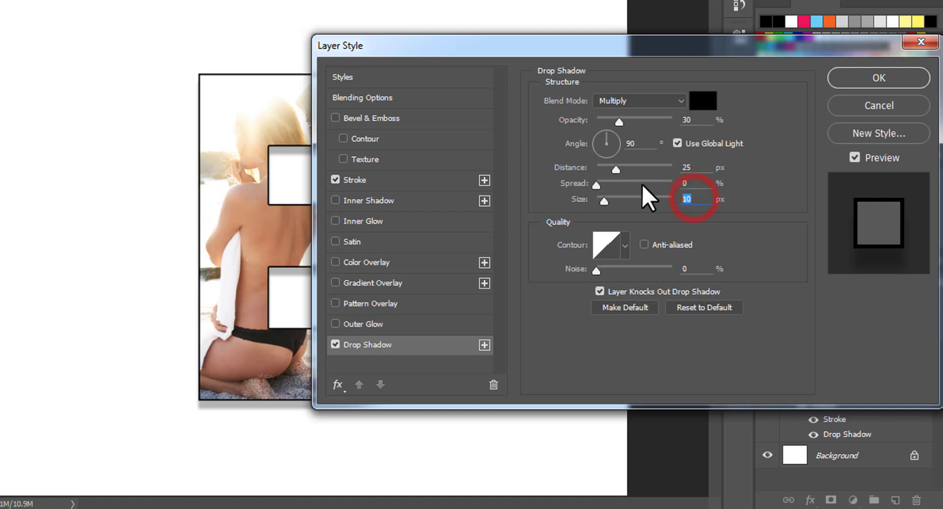
text(5)
click(693, 118)
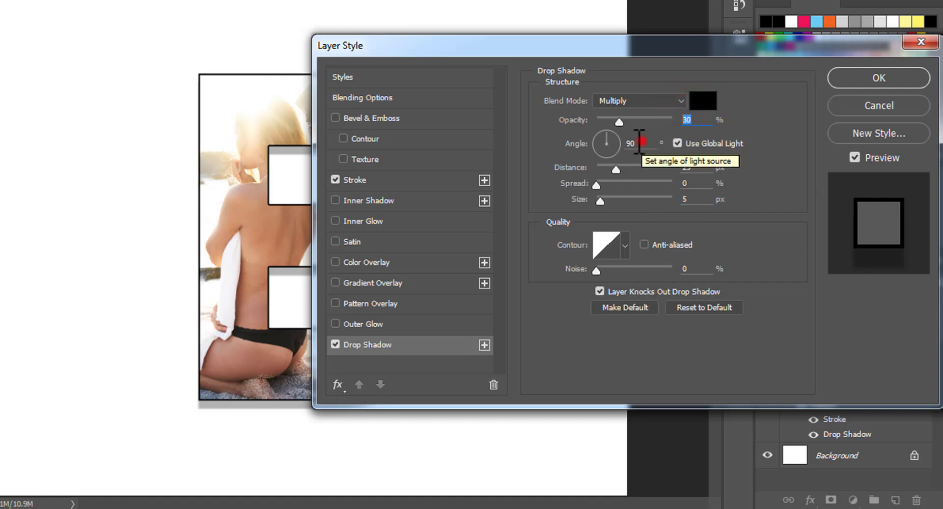
click(640, 143)
text(120)
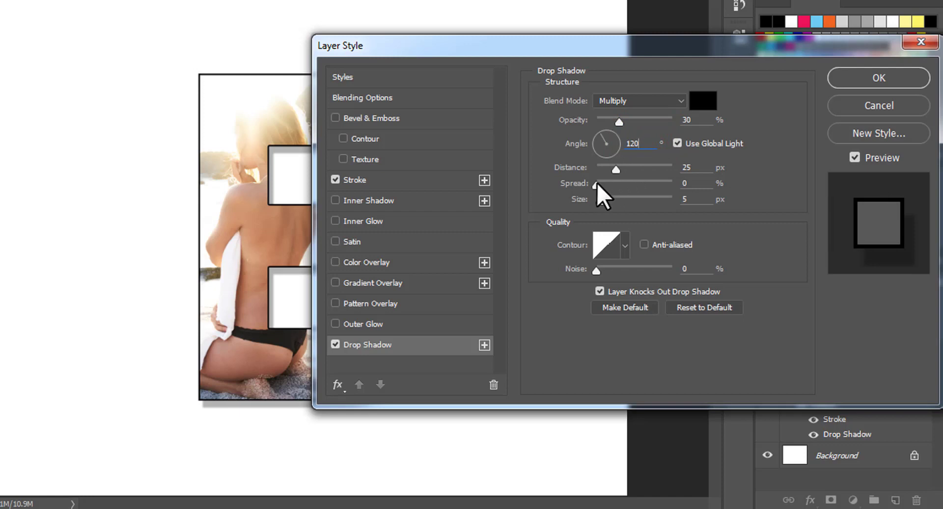
drag(597, 184, 609, 187)
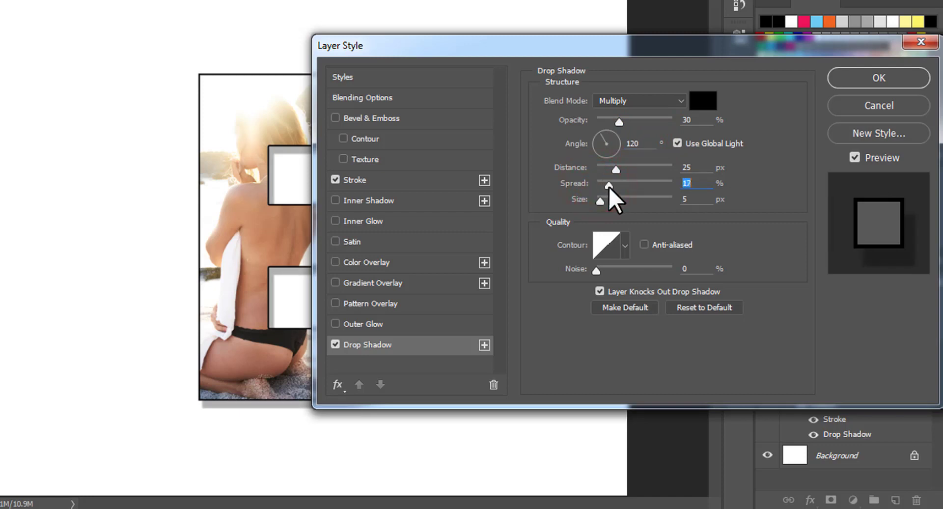
text(15)
text(15)
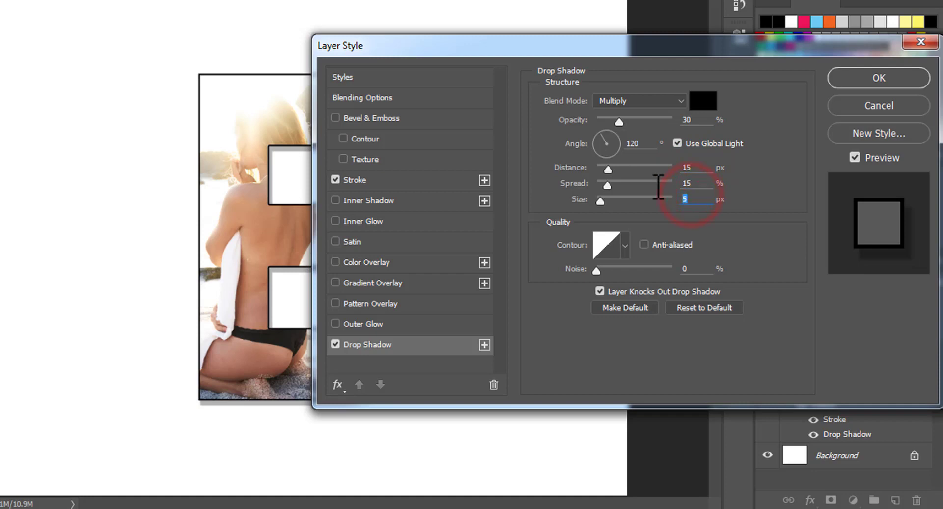
text(5)
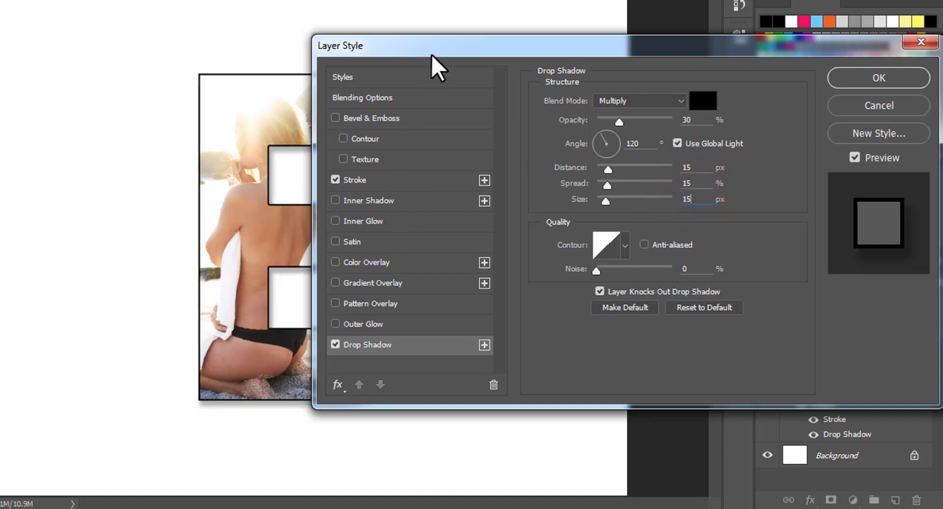
drag(431, 44, 577, 63)
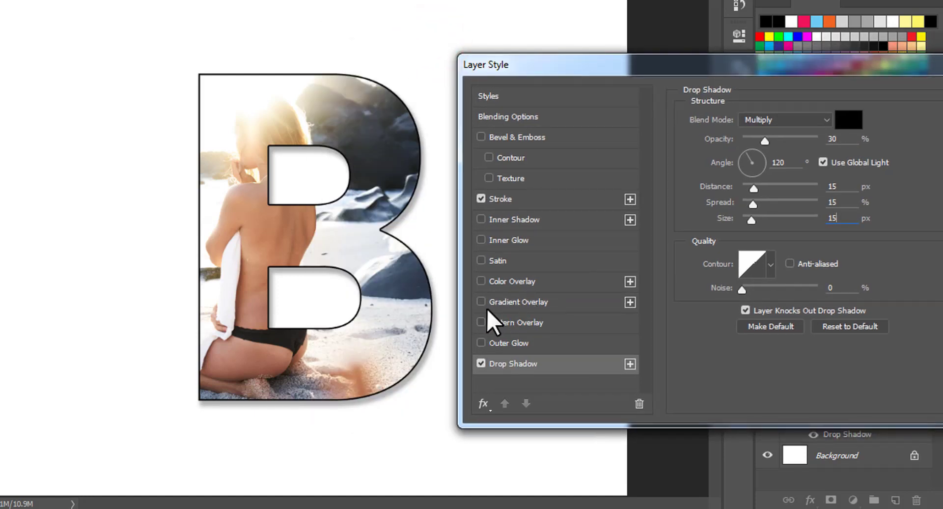
Add a Violet, Orange gradient overlay to the B
click(482, 302)
drag(691, 59, 677, 64)
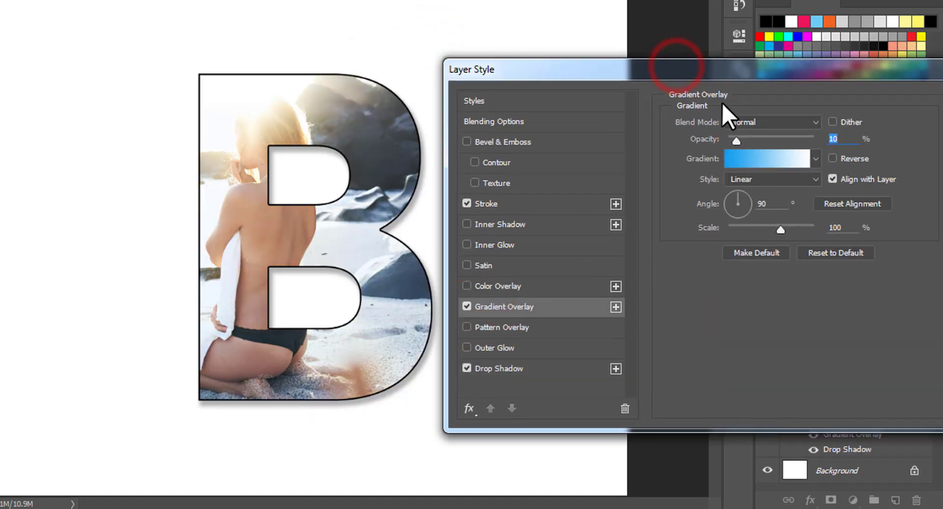
click(748, 161)
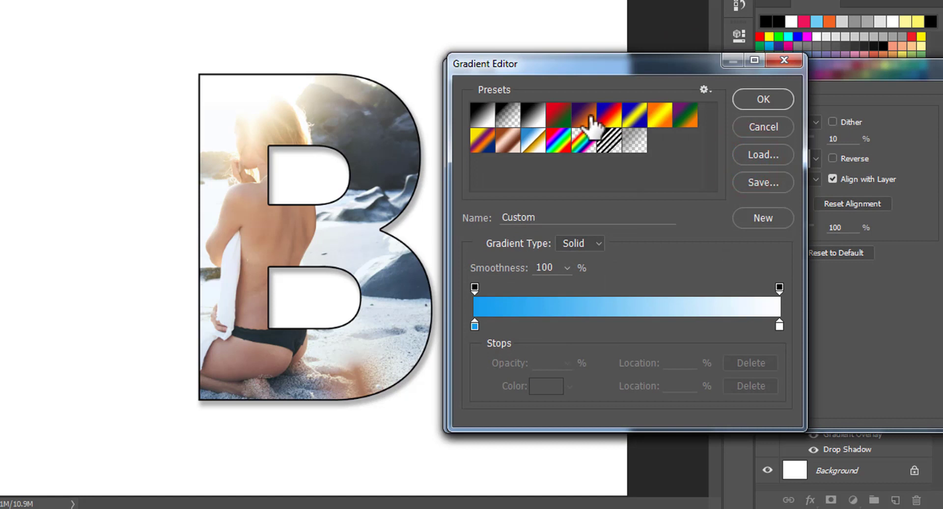
click(587, 117)
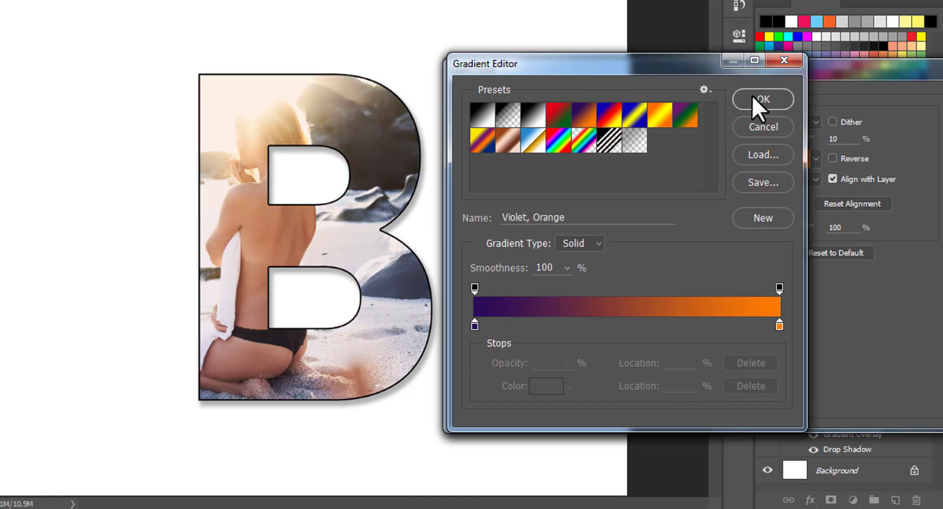
click(753, 97)
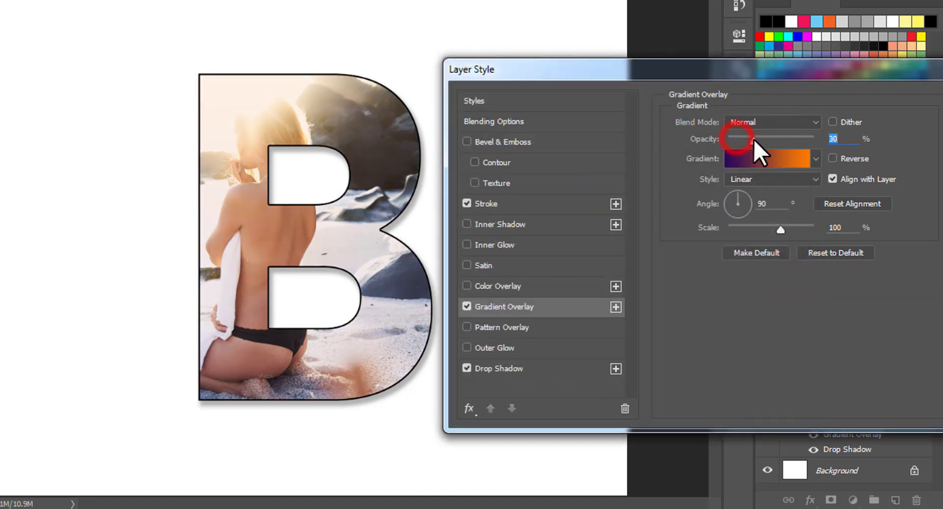
Set the gradient overlay to Soft Light at 50% opacity and apply the style
drag(753, 139, 757, 140)
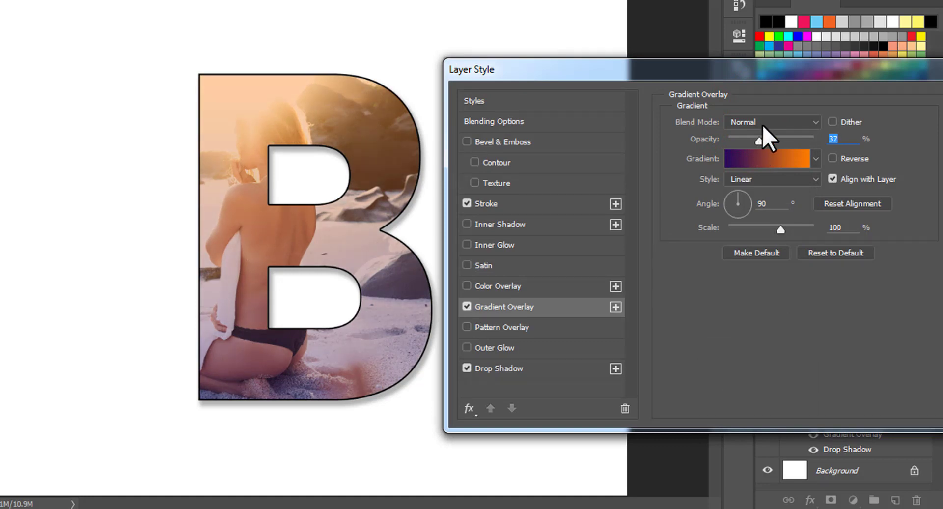
click(761, 123)
click(755, 288)
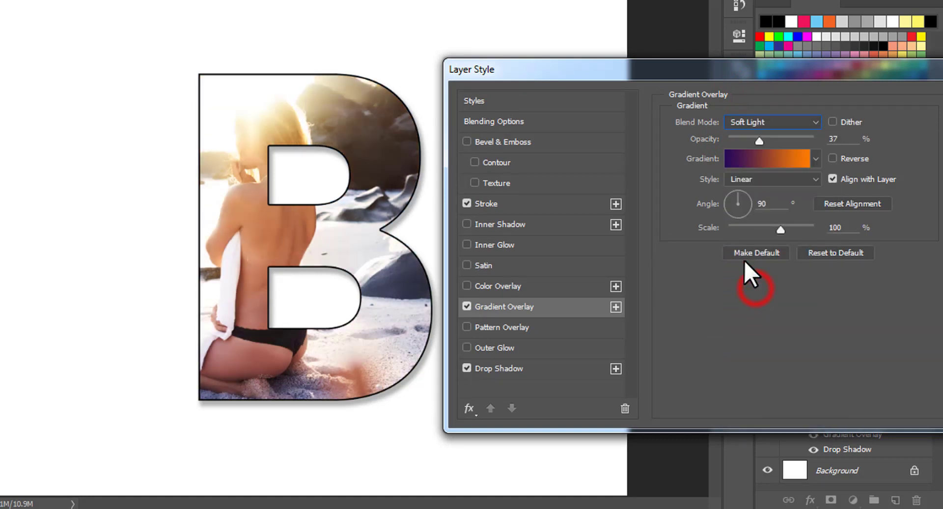
mouse_move(760, 141)
mouse_down()
mouse_move(811, 149)
mouse_move(774, 162)
mouse_up()
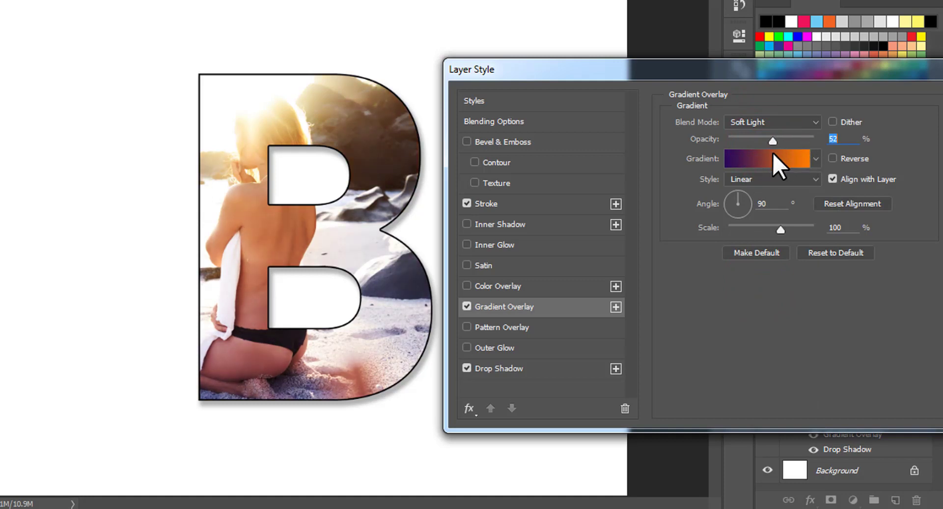
click(771, 122)
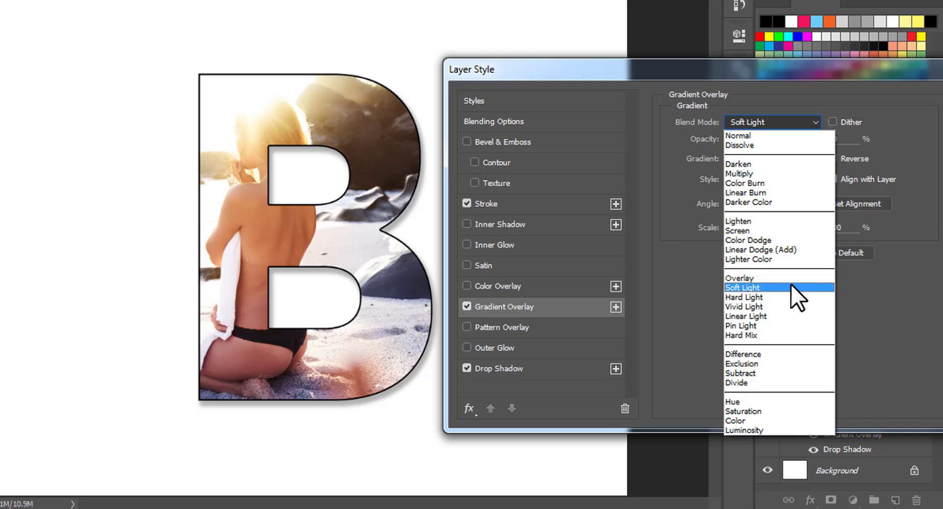
click(865, 285)
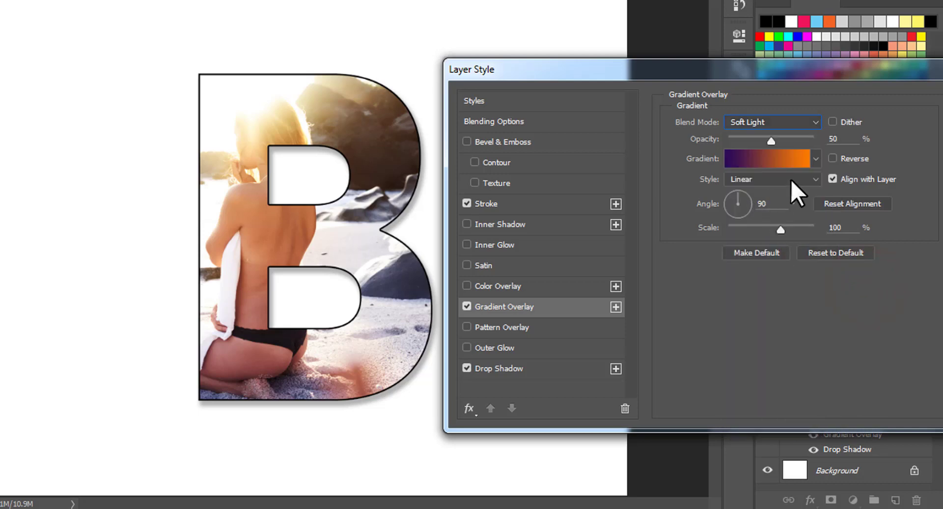
drag(877, 70, 802, 77)
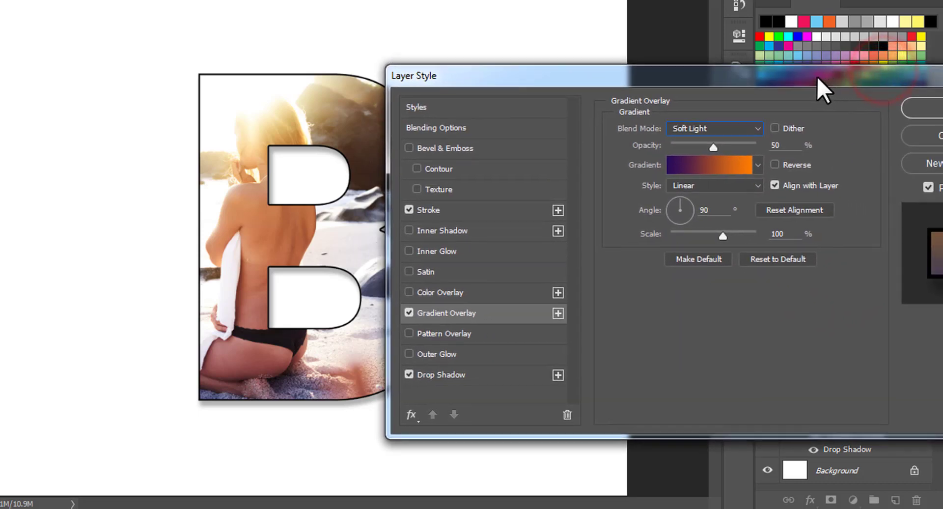
click(906, 108)
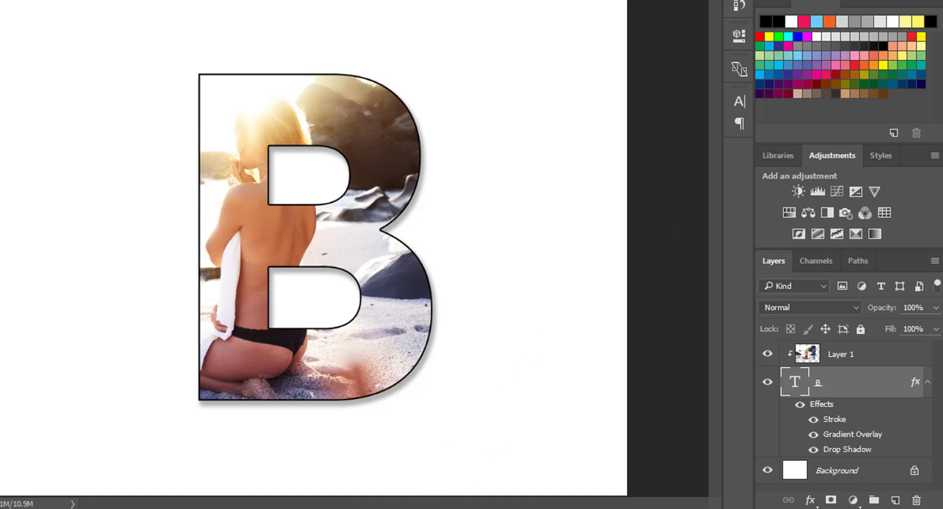
Duplicate the beach photo Layer 1 to create Layer 1 copy
click(857, 356)
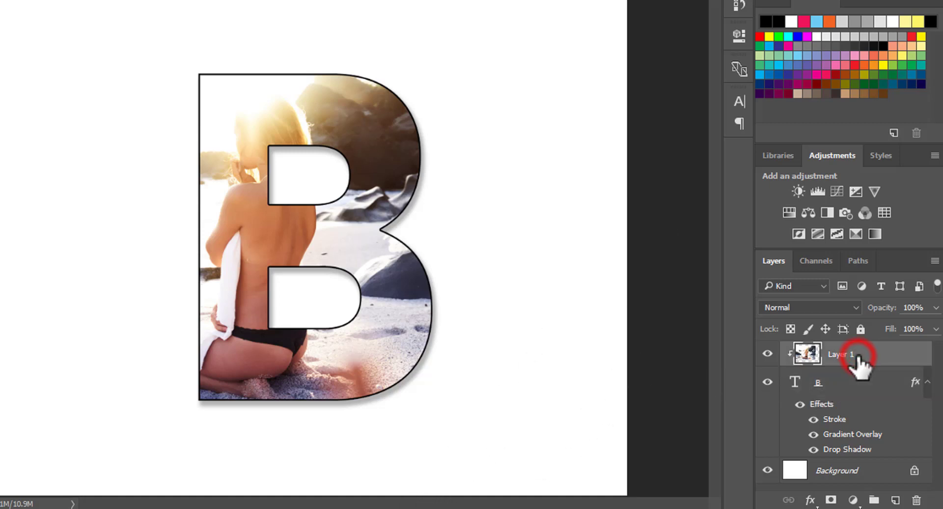
right_click(857, 355)
click(565, 94)
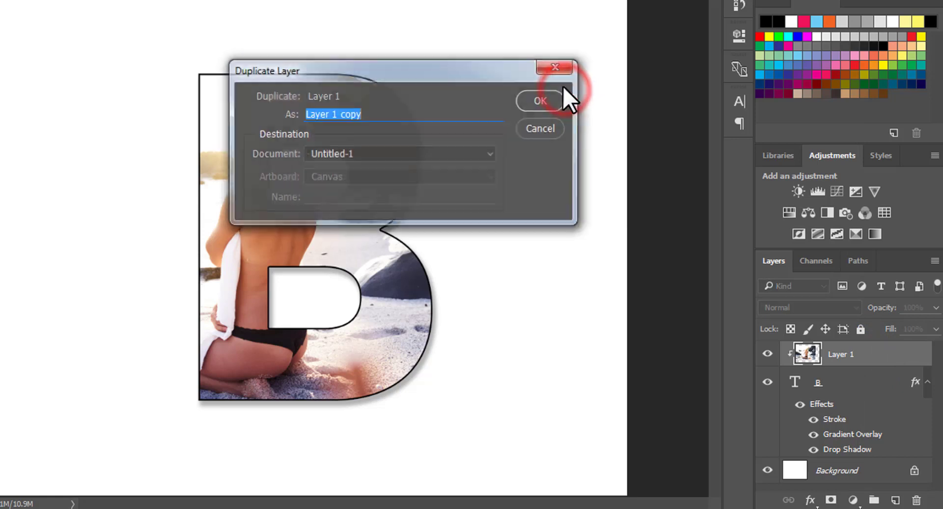
click(545, 99)
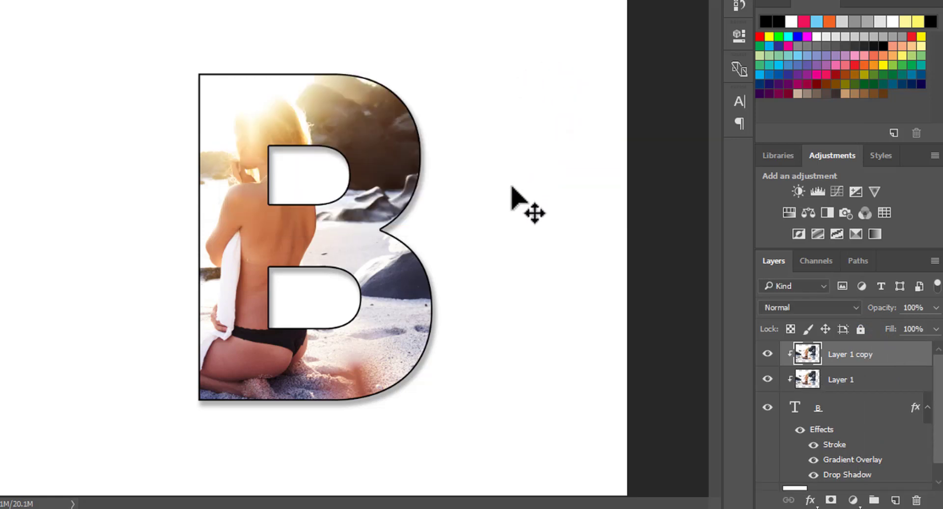
Release Layer 1 copy from the clipping mask and move it right and up
right_click(841, 354)
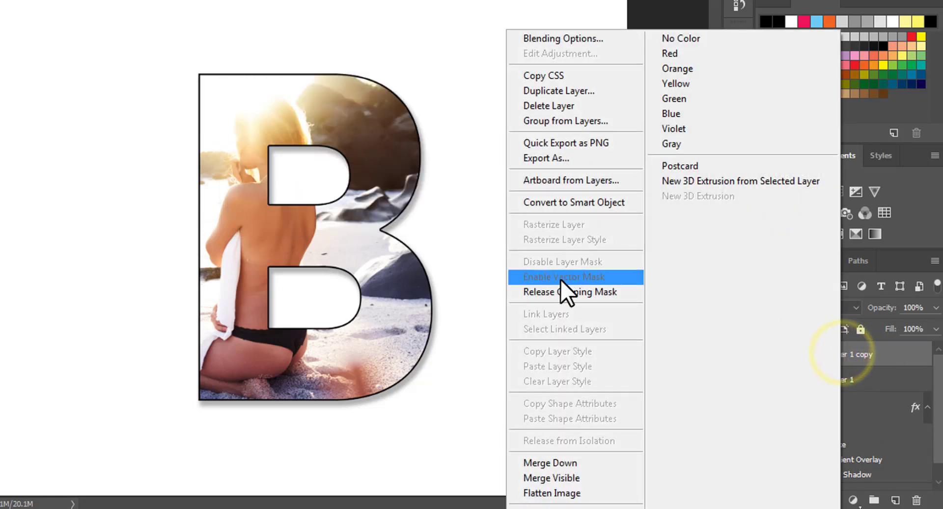
click(568, 291)
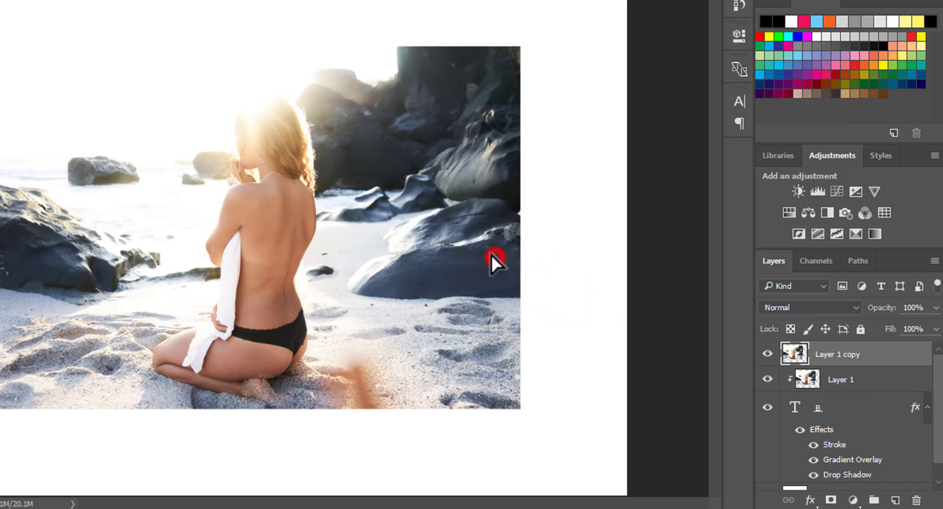
drag(491, 255, 600, 217)
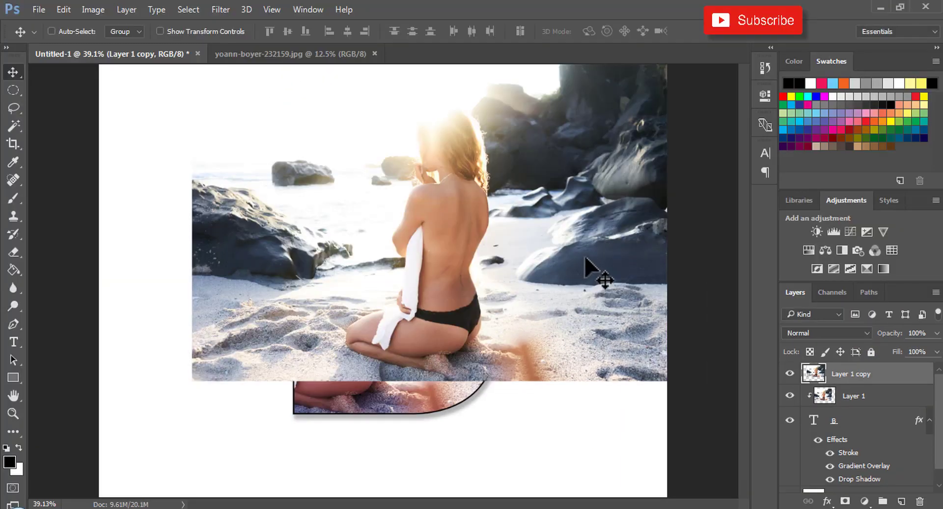
Scale the photo copy to about 138% and shift it about 150 px right
key(ctrl+t)
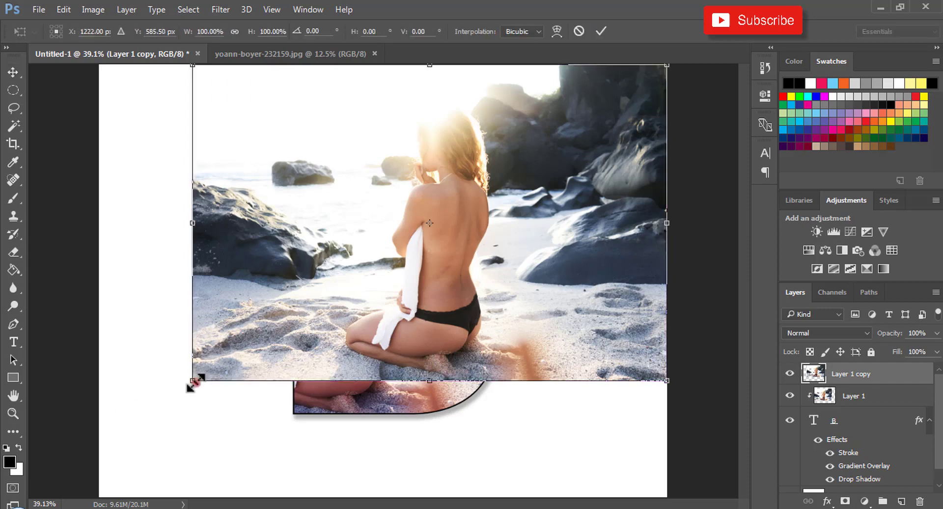
drag(192, 381, 13, 501)
drag(449, 322, 471, 324)
click(600, 31)
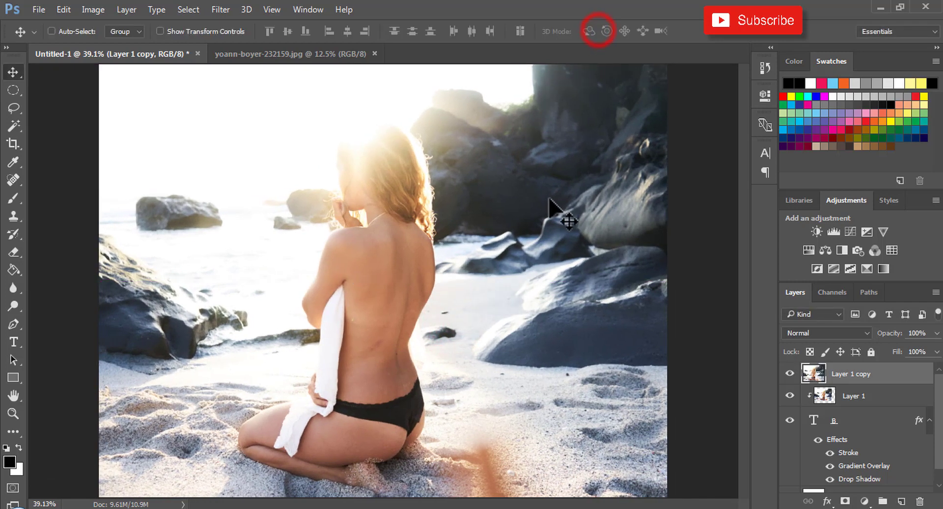
mouse_move(543, 222)
mouse_down()
mouse_move(614, 225)
mouse_move(598, 233)
mouse_up()
Move Layer 1 copy below the B text layer in the Layers panel
scroll(884, 431, up, 1)
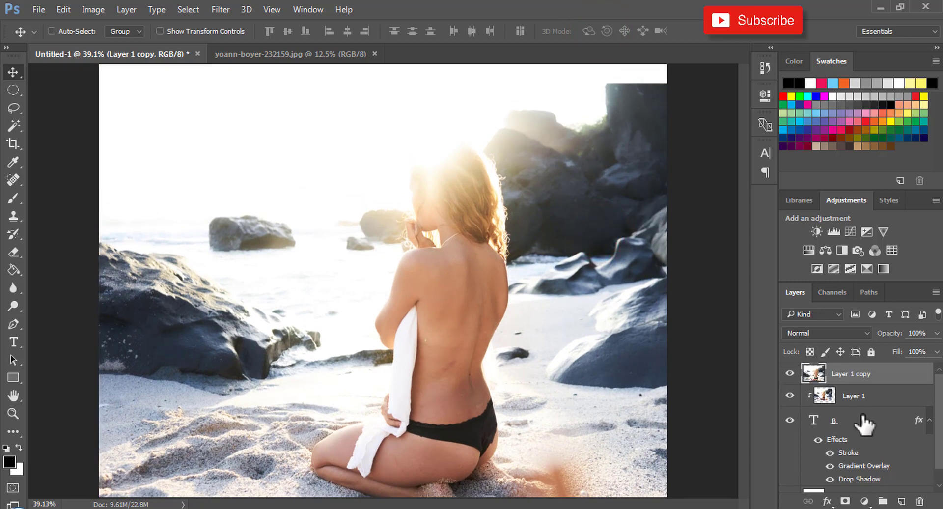
drag(847, 374, 853, 439)
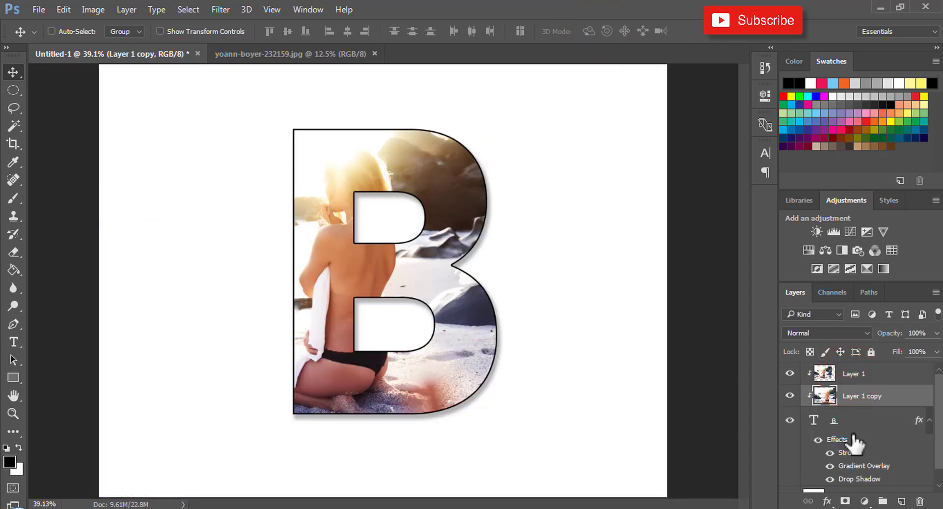
click(848, 396)
drag(840, 435, 852, 475)
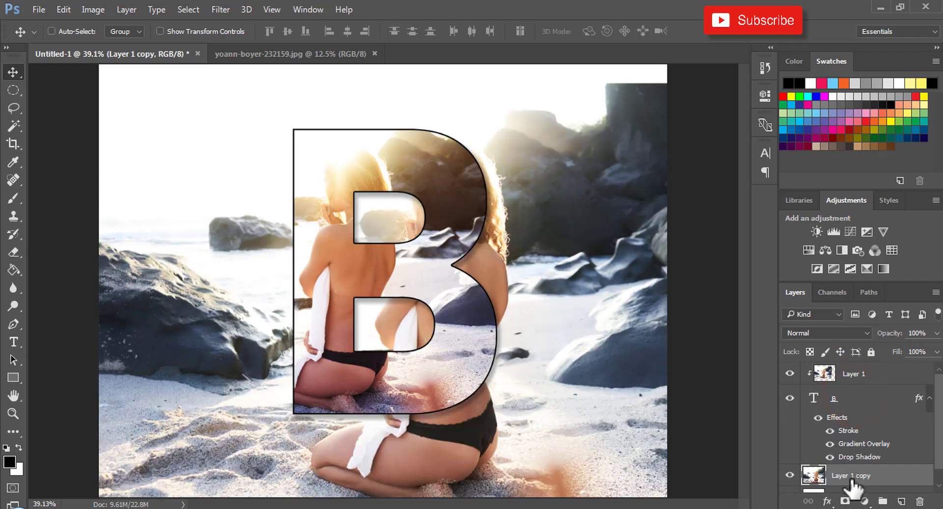
Apply a 30-pixel Gaussian Blur to Layer 1 copy
click(226, 9)
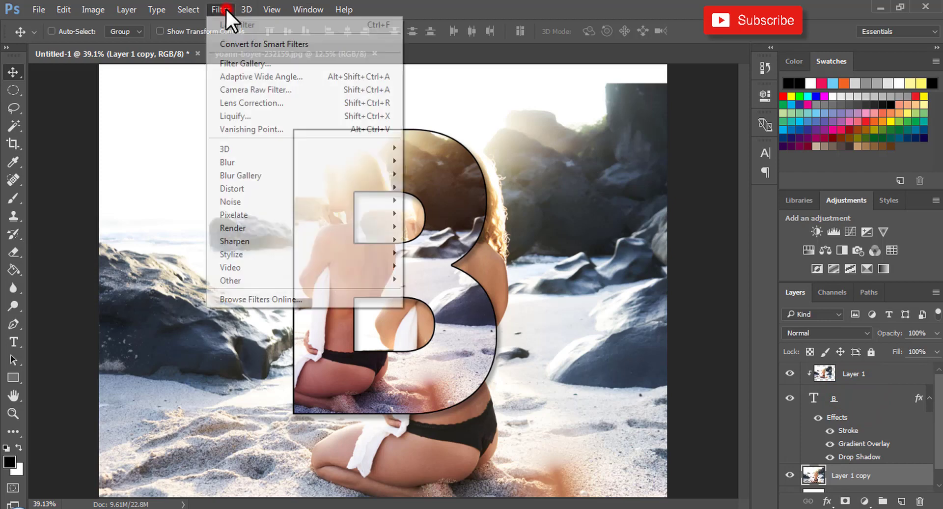
click(328, 163)
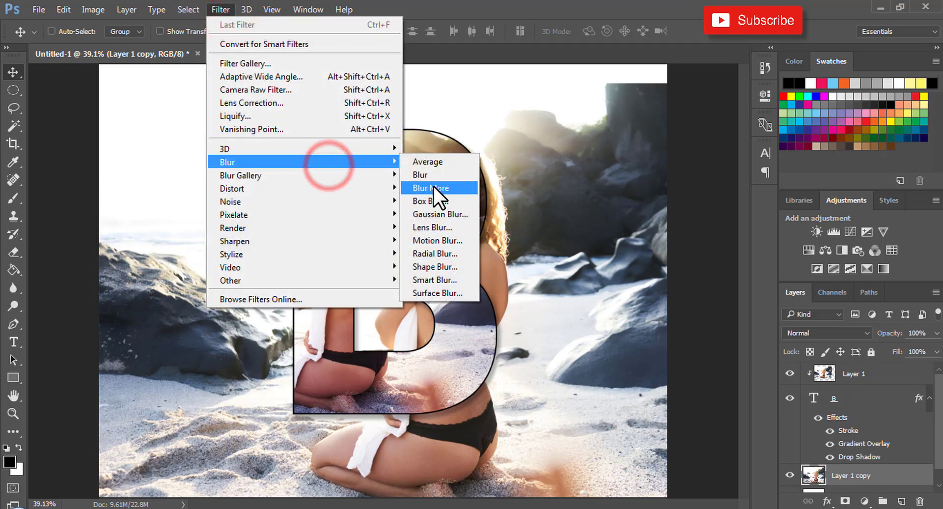
click(445, 216)
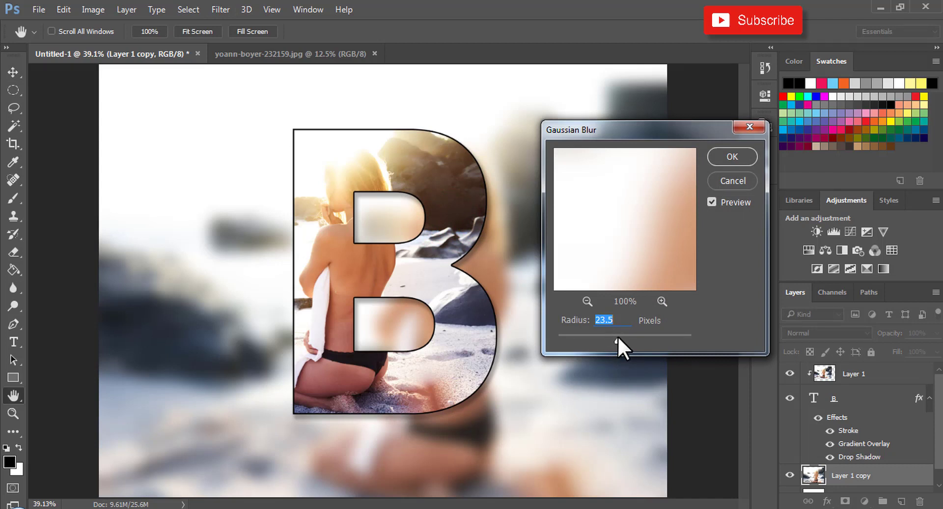
text(40)
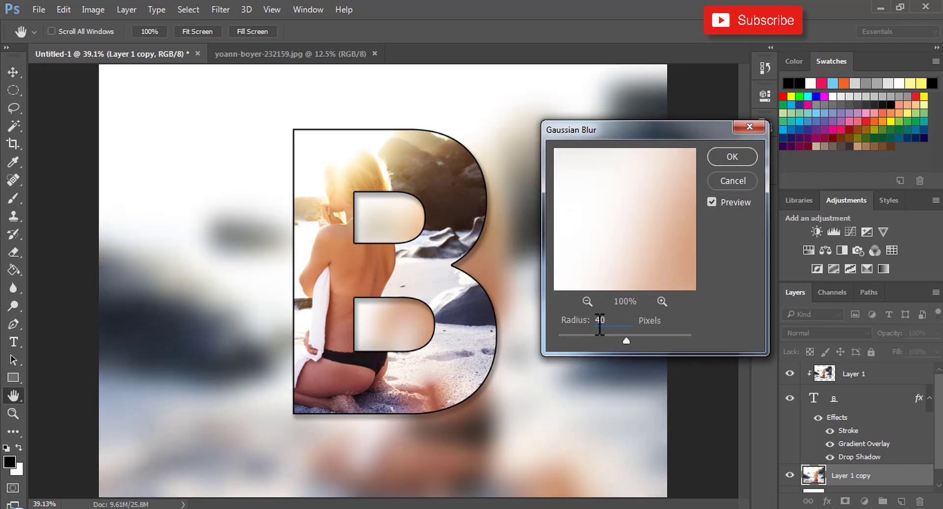
double_click(603, 319)
text(3)
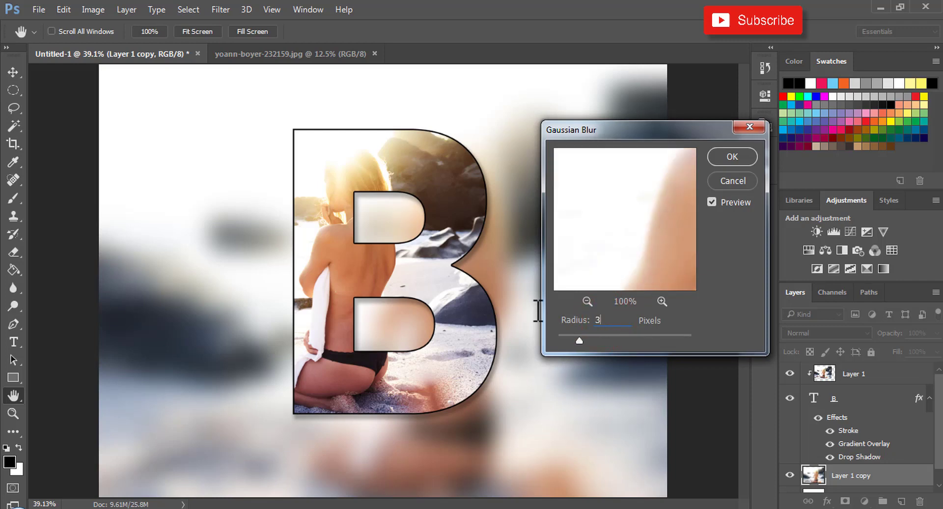
text(0)
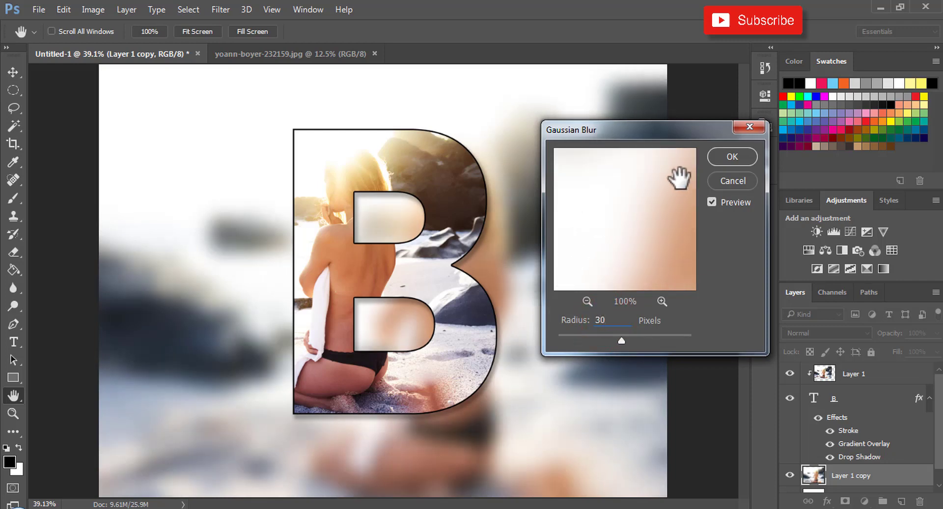
click(723, 155)
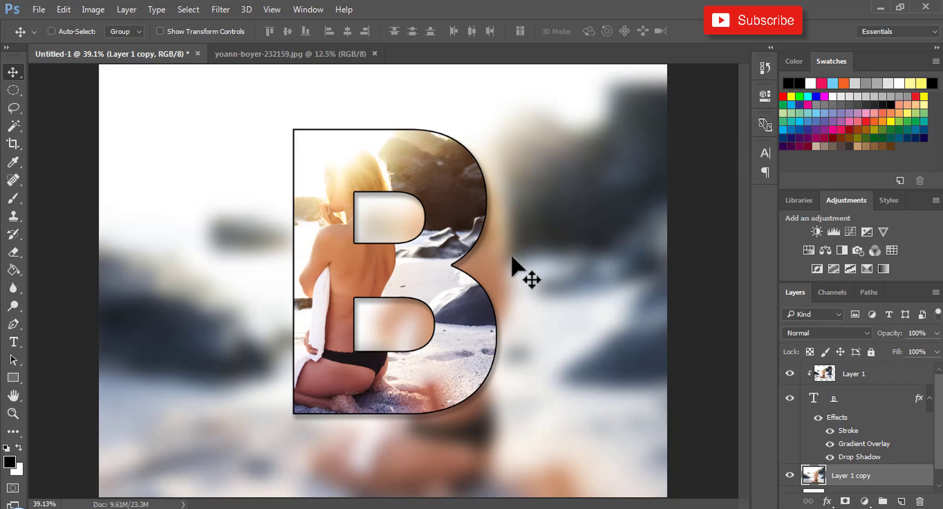